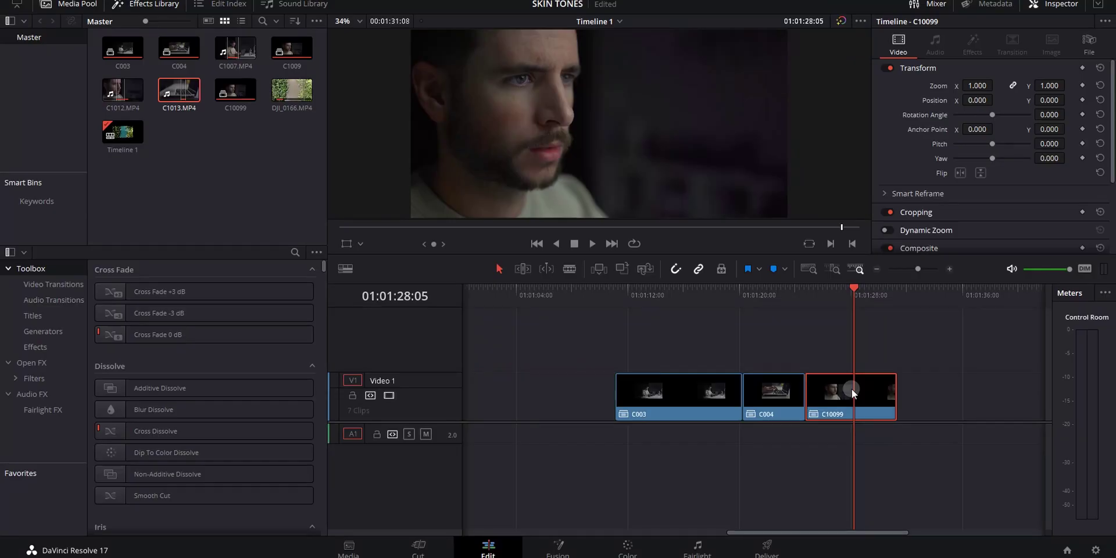
Switch to the Color page for the C10099 face clip and reposition its first node in the graph
{"action": "key", "text": "shift+6"}
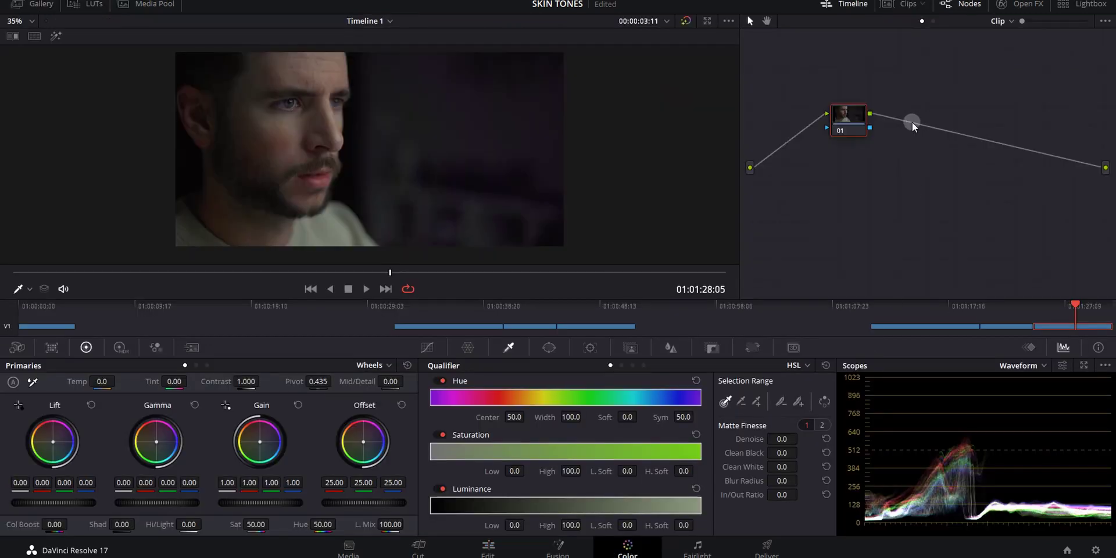
{"action": "left_click_drag", "start_coordinate": [847, 120], "coordinate": [863, 105]}
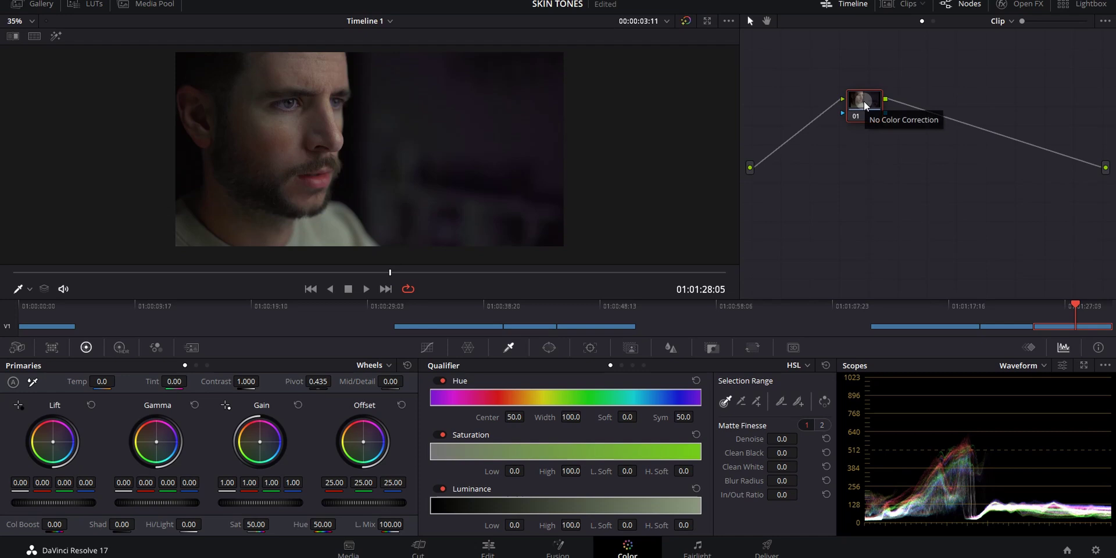
{"action": "key", "text": "alt+s"}
{"action": "key", "text": "ctrl+z"}
{"action": "key", "text": "ctrl+z"}
Set node 01's saturation to 0 and fine-tune the black and white end points of its custom curve
{"action": "left_click_drag", "start_coordinate": [861, 61], "coordinate": [869, 138]}
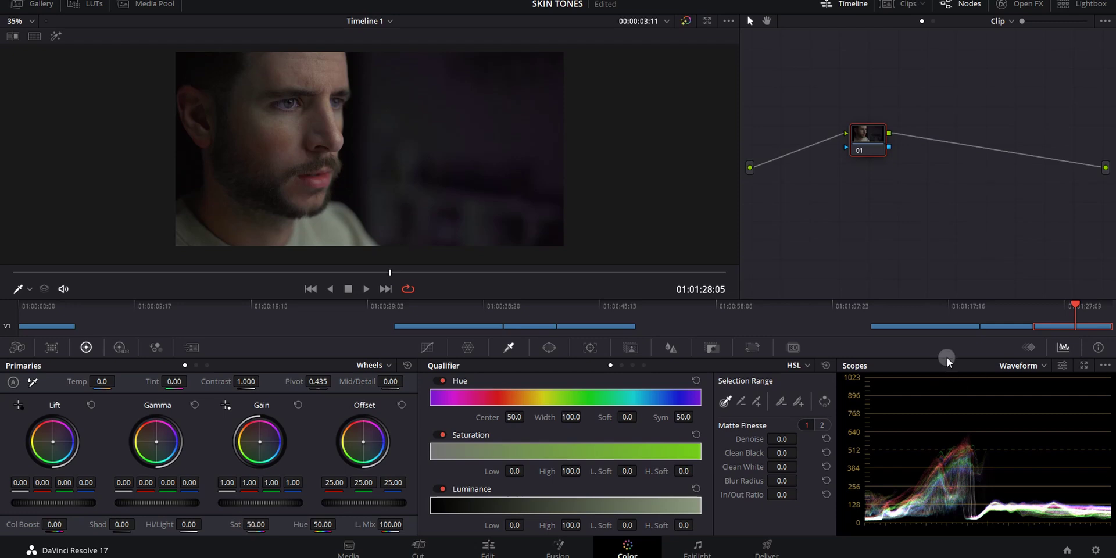
{"action": "left_click", "coordinate": [257, 519]}
{"action": "key", "text": "Return"}
{"action": "left_click", "coordinate": [432, 341]}
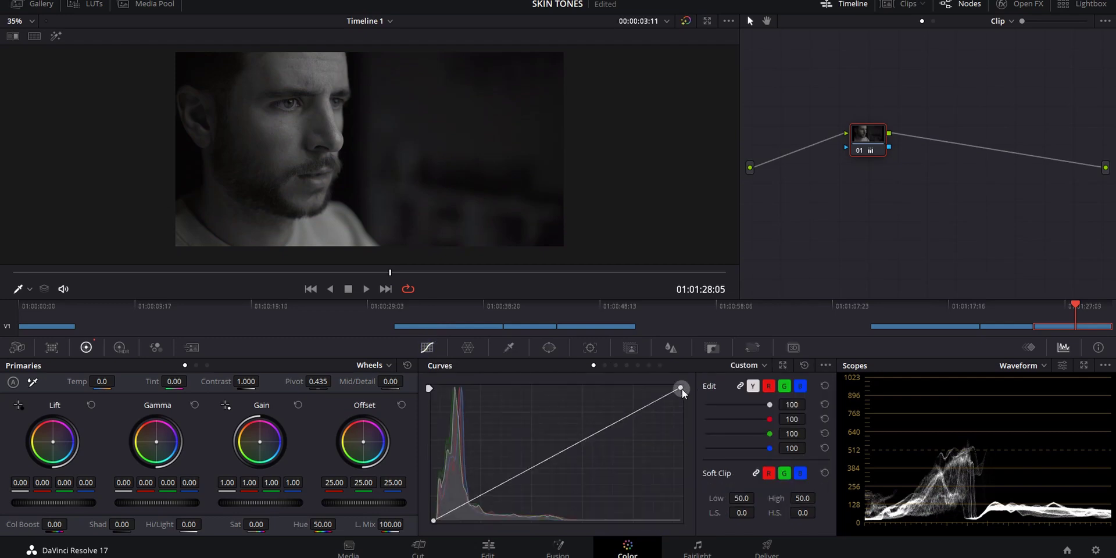
{"action": "mouse_move", "coordinate": [682, 388]}
{"action": "left_mouse_down"}
{"action": "mouse_move", "coordinate": [663, 387]}
{"action": "mouse_move", "coordinate": [680, 388]}
{"action": "left_mouse_up"}
{"action": "mouse_move", "coordinate": [435, 524]}
{"action": "left_mouse_down"}
{"action": "mouse_move", "coordinate": [480, 522]}
{"action": "mouse_move", "coordinate": [434, 522]}
{"action": "left_mouse_up"}
{"action": "mouse_move", "coordinate": [681, 388]}
{"action": "left_mouse_down"}
{"action": "mouse_move", "coordinate": [639, 387]}
{"action": "mouse_move", "coordinate": [680, 388]}
{"action": "left_mouse_up"}
{"action": "mouse_move", "coordinate": [679, 389]}
{"action": "left_mouse_down"}
{"action": "mouse_move", "coordinate": [668, 387]}
{"action": "mouse_move", "coordinate": [681, 387]}
{"action": "left_mouse_up"}
Set node 01's saturation to 45 and add a serial node after it
{"action": "left_click", "coordinate": [259, 519]}
{"action": "key", "text": "Return"}
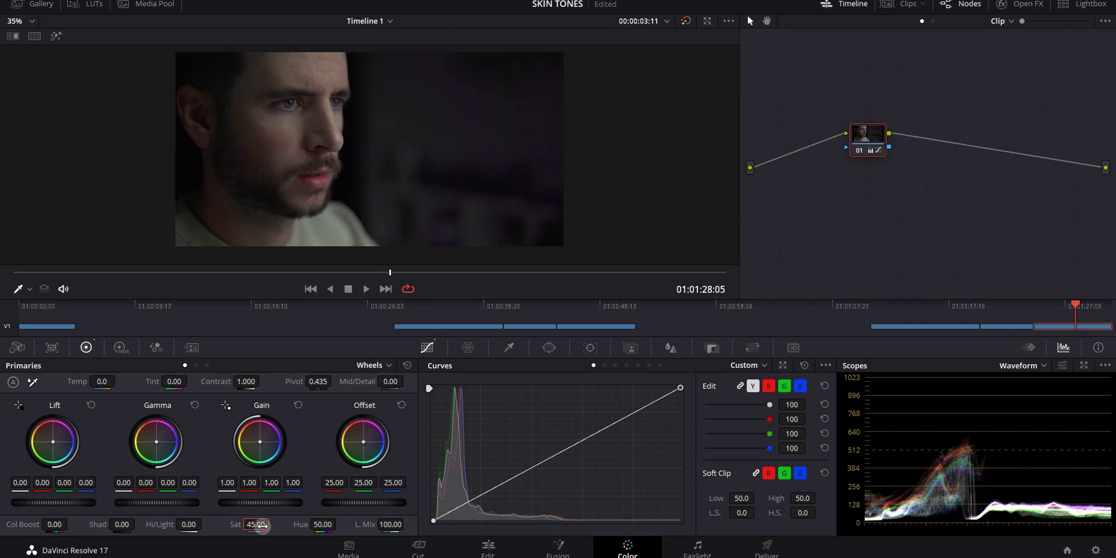
{"action": "key", "text": "alt+s"}
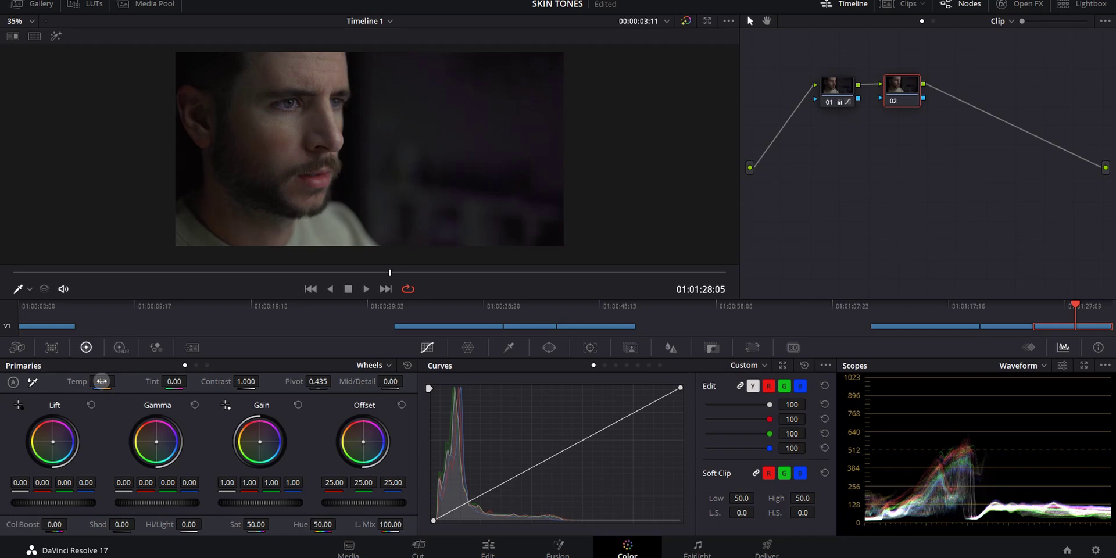
{"action": "left_click_drag", "start_coordinate": [102, 381], "coordinate": [248, 382]}
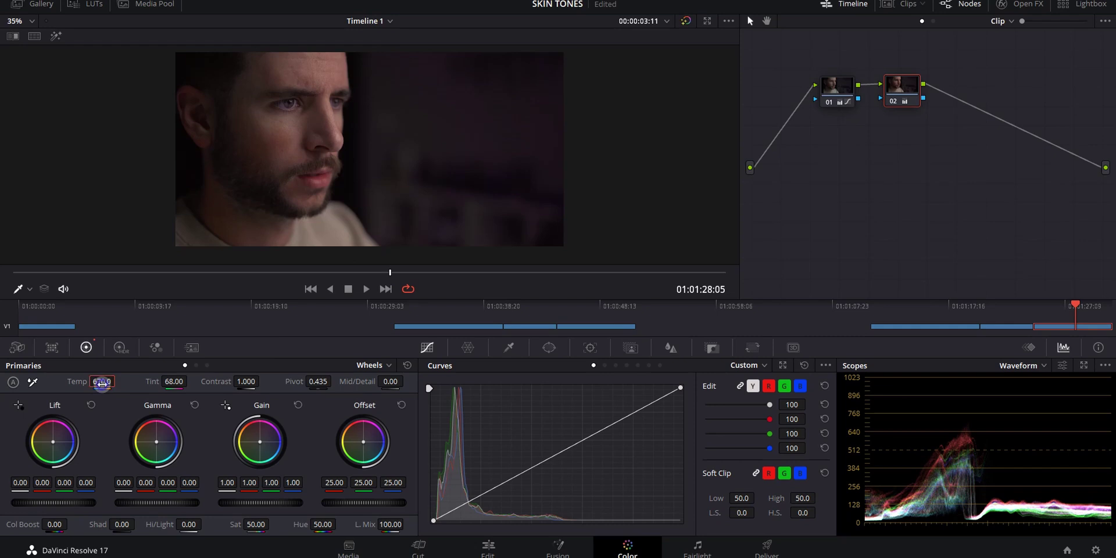
{"action": "double_click", "coordinate": [171, 384]}
{"action": "type", "text": "0"}
{"action": "key", "text": "Return"}
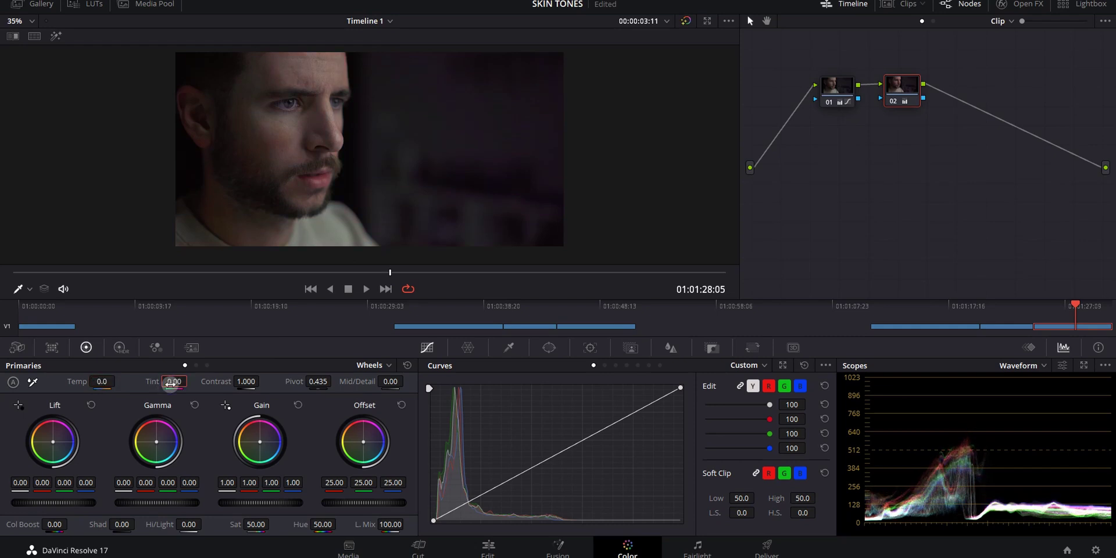
Sample the forehead skin with the HSL qualifier on node 02 and highlight the selected area in the viewer
{"action": "left_click", "coordinate": [507, 349]}
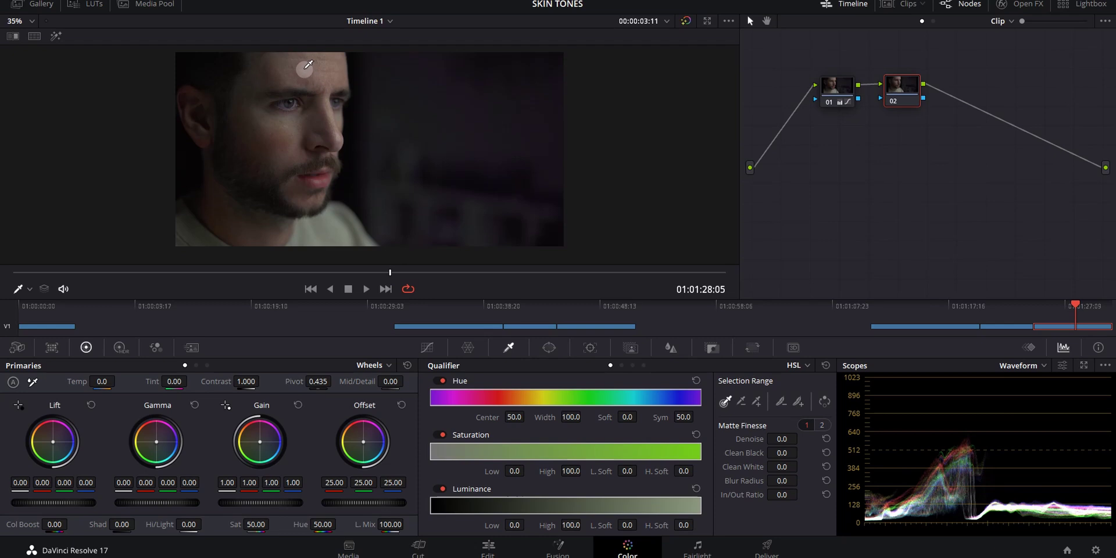
{"action": "left_click", "coordinate": [306, 67]}
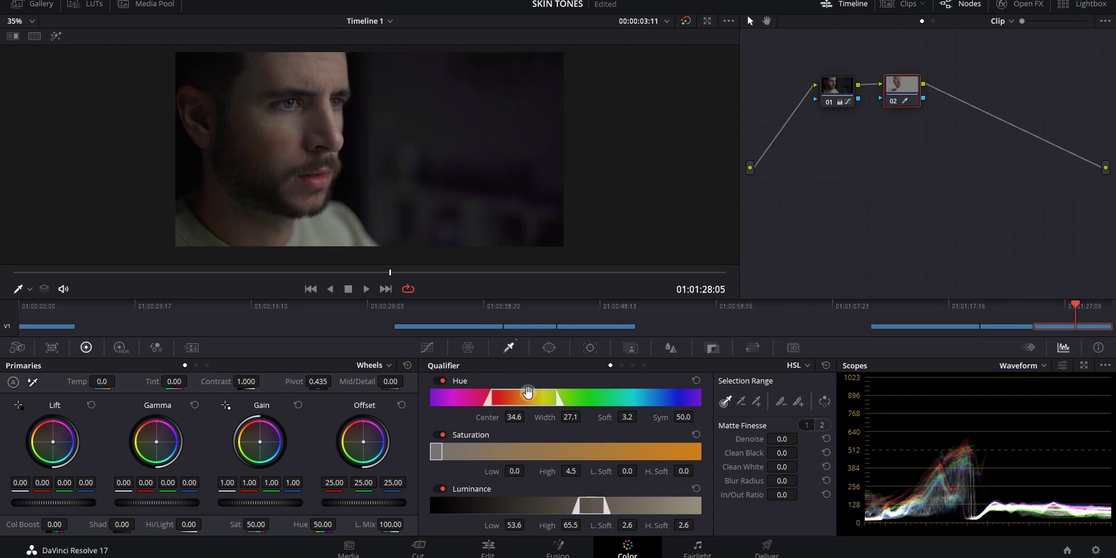
{"action": "key", "text": "shift+h"}
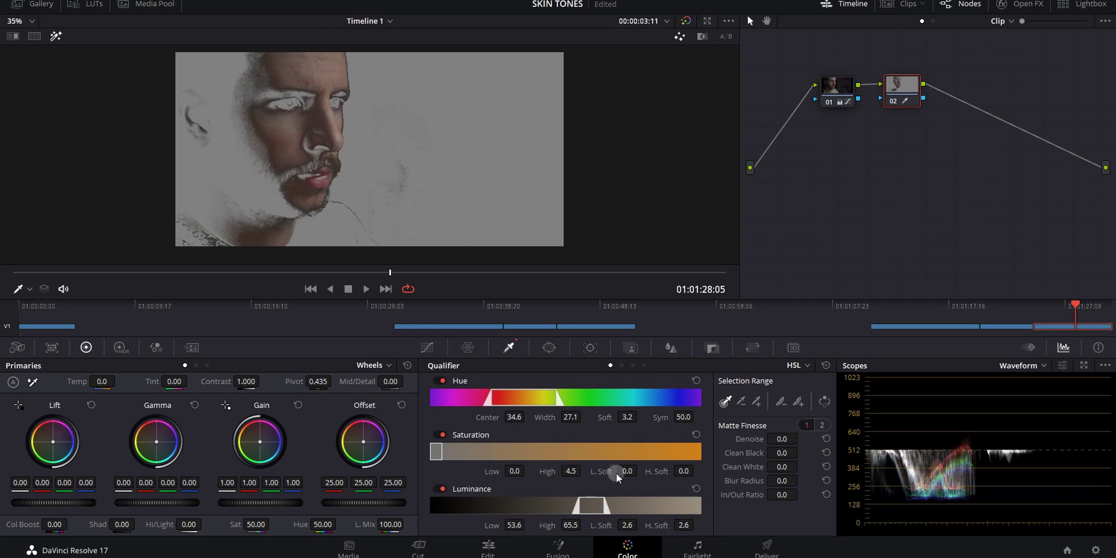
Widen the skin selection to saturation high 10.5, high soft 3.8, and luminance low 49.3, low soft 5.7, high soft 5.9
{"action": "mouse_move", "coordinate": [681, 471]}
{"action": "left_mouse_down"}
{"action": "mouse_move", "coordinate": [703, 472]}
{"action": "mouse_move", "coordinate": [681, 472]}
{"action": "left_mouse_up"}
{"action": "mouse_move", "coordinate": [572, 473]}
{"action": "left_mouse_down"}
{"action": "mouse_move", "coordinate": [587, 472]}
{"action": "mouse_move", "coordinate": [572, 471]}
{"action": "left_mouse_up"}
{"action": "mouse_move", "coordinate": [684, 525]}
{"action": "left_mouse_down"}
{"action": "mouse_move", "coordinate": [702, 526]}
{"action": "mouse_move", "coordinate": [673, 527]}
{"action": "left_mouse_up"}
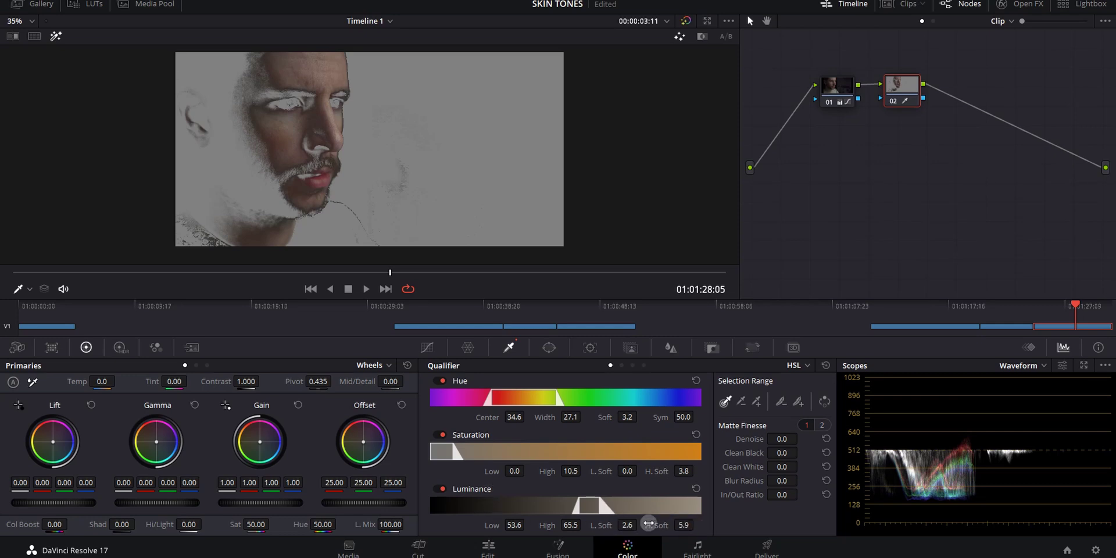
{"action": "left_click_drag", "start_coordinate": [626, 524], "coordinate": [636, 525]}
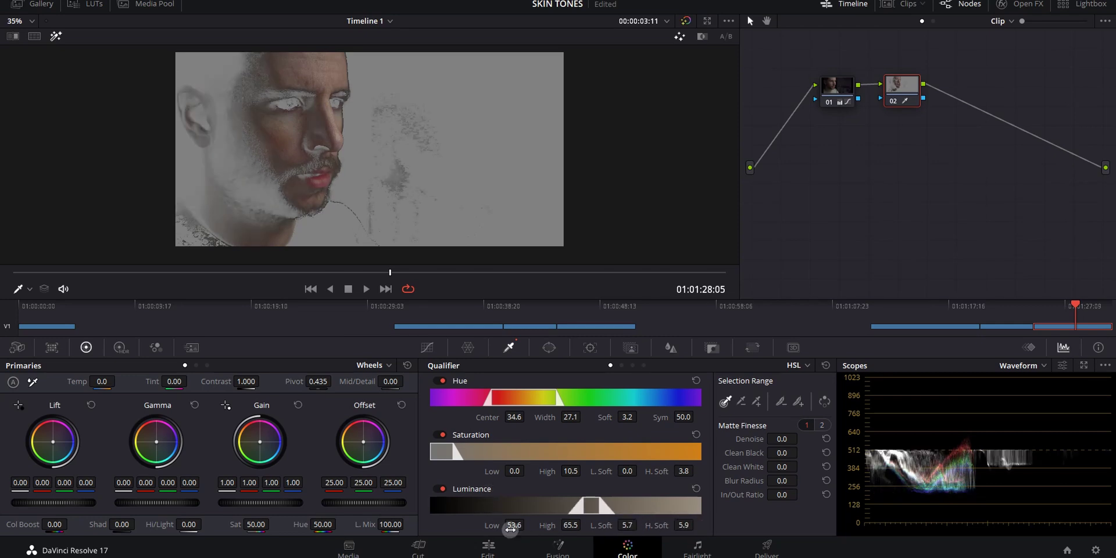
{"action": "left_click_drag", "start_coordinate": [497, 529], "coordinate": [483, 529]}
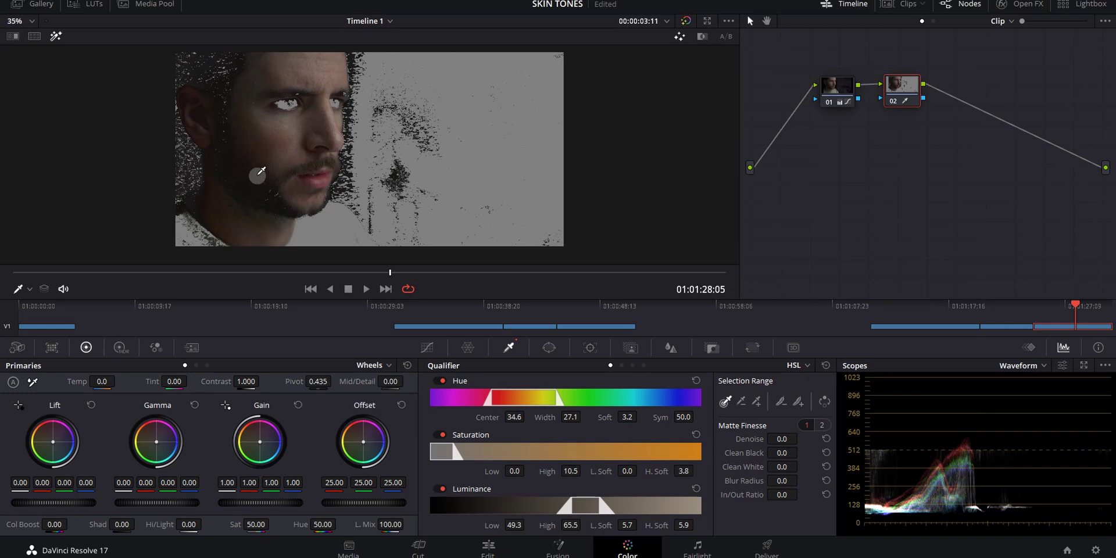
Refine the skin key to hue center 35.7, width 19.9, soft 5.5, and luminance high 69.9, low soft 7.1, high soft 8.3
{"action": "left_click_drag", "start_coordinate": [514, 524], "coordinate": [525, 528]}
{"action": "left_click_drag", "start_coordinate": [681, 525], "coordinate": [579, 523]}
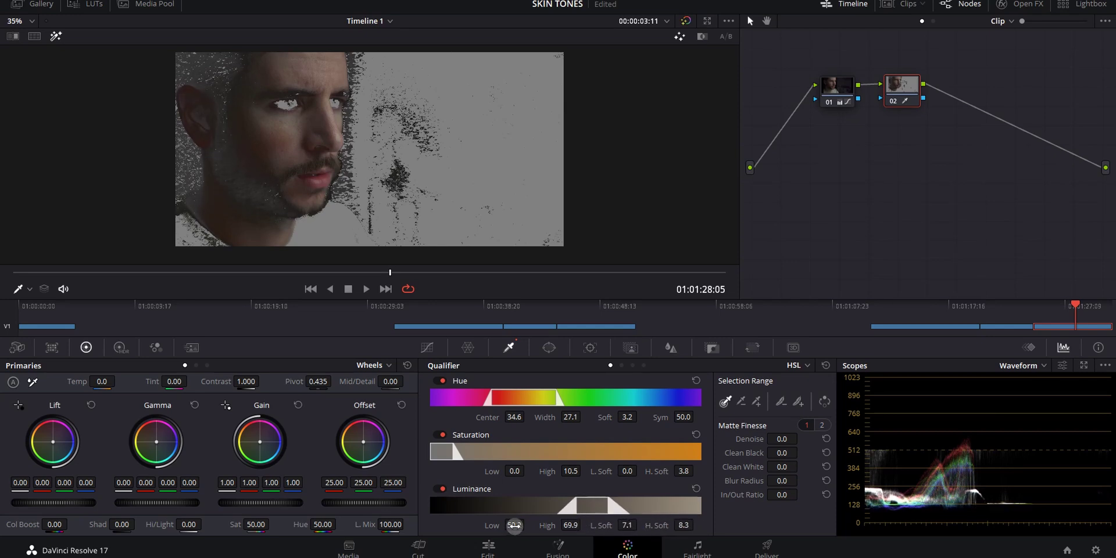
{"action": "mouse_move", "coordinate": [515, 525]}
{"action": "left_mouse_down"}
{"action": "mouse_move", "coordinate": [485, 528]}
{"action": "mouse_move", "coordinate": [501, 528]}
{"action": "left_mouse_up"}
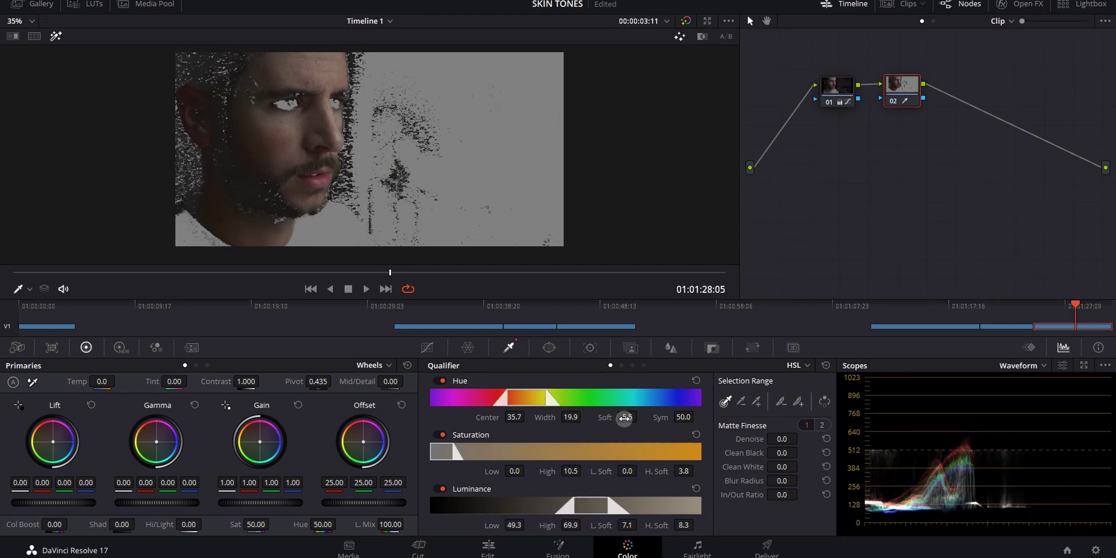
{"action": "left_click", "coordinate": [324, 144]}
Show the vectorscope with only the highlighted skin selection and check that its skin tone indicator option is enabled
{"action": "left_click", "coordinate": [1034, 367]}
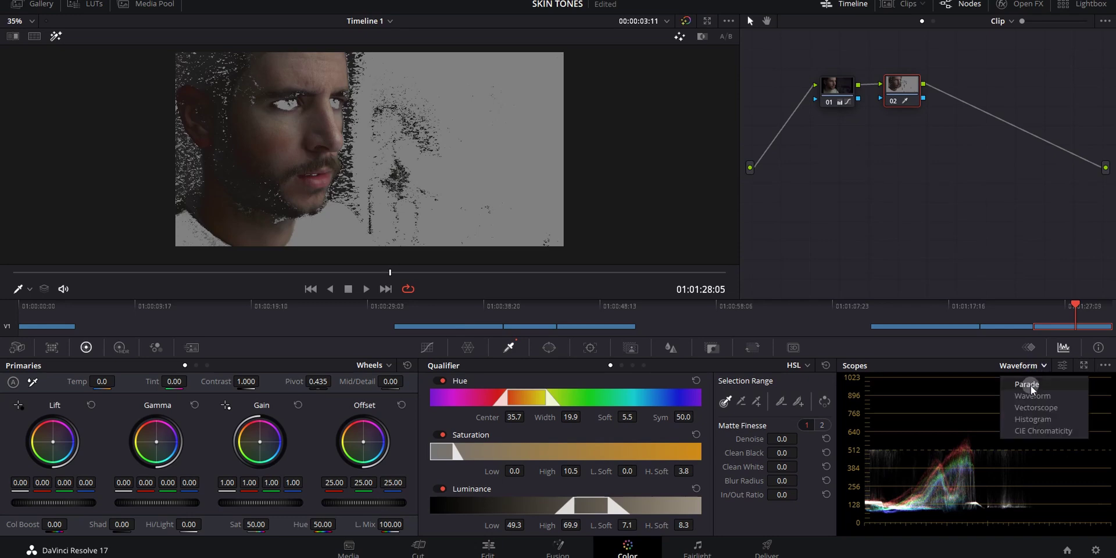
{"action": "left_click", "coordinate": [1030, 407]}
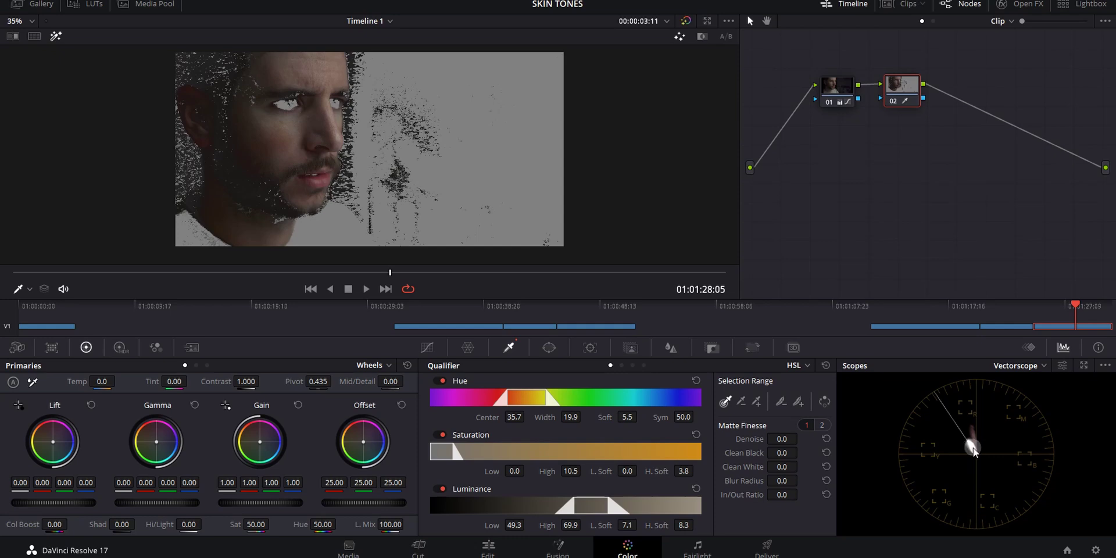
{"action": "key", "text": "shift+h"}
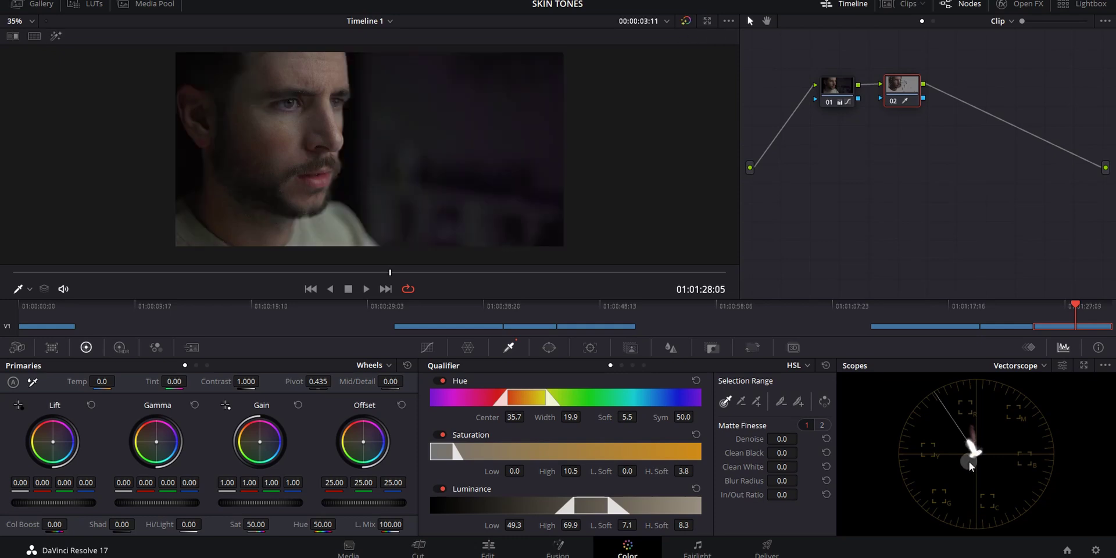
{"action": "key", "text": "shift+h"}
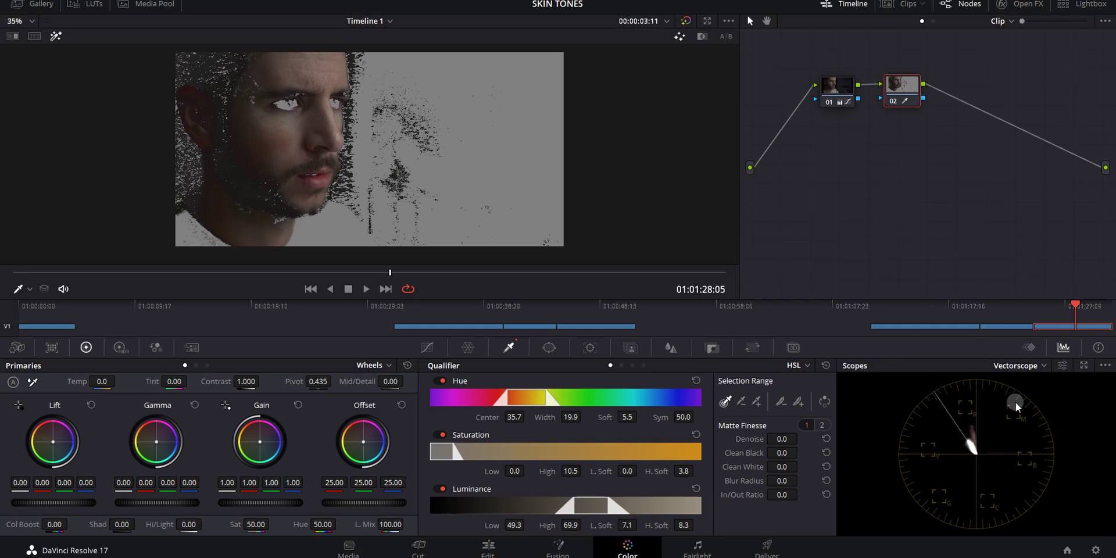
{"action": "left_click", "coordinate": [1061, 366]}
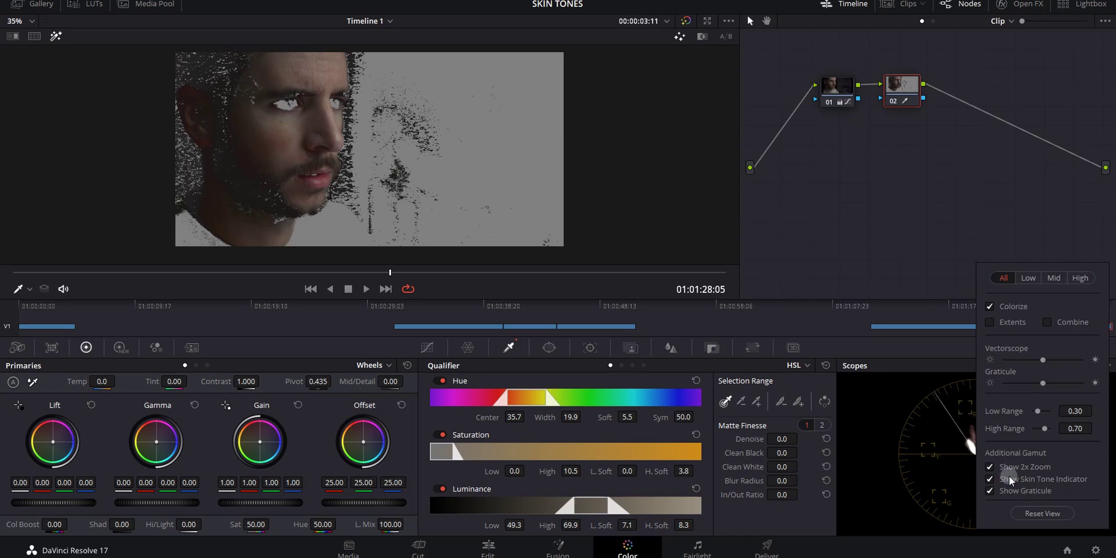
{"action": "left_click", "coordinate": [944, 403]}
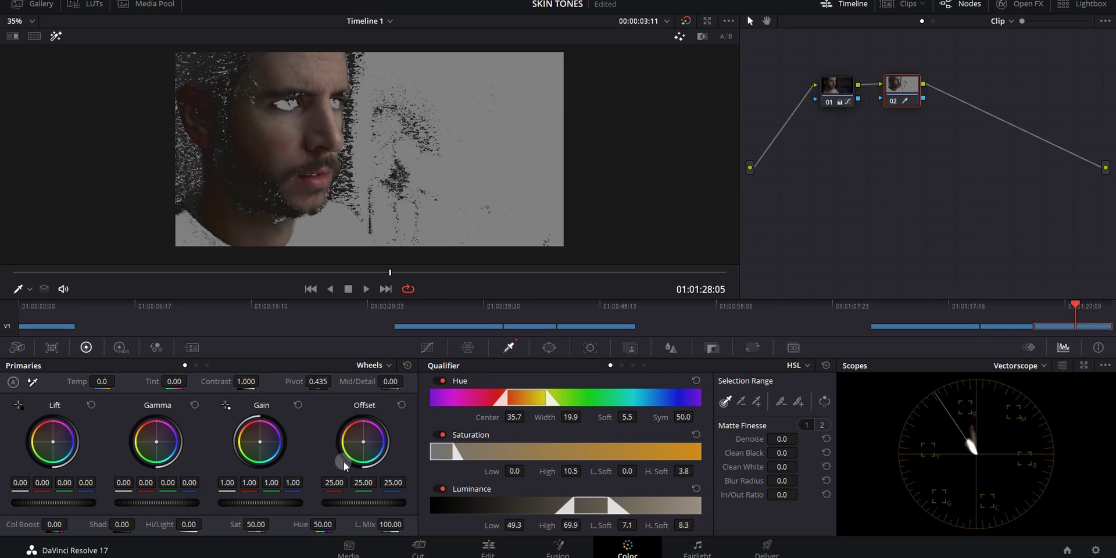
Shift the keyed skin towards the vectorscope's skin tone line by setting node 02's temp to 640 and tint to 50
{"action": "mouse_move", "coordinate": [363, 442]}
{"action": "left_mouse_down"}
{"action": "mouse_move", "coordinate": [338, 443]}
{"action": "mouse_move", "coordinate": [362, 433]}
{"action": "mouse_move", "coordinate": [364, 444]}
{"action": "left_mouse_up"}
{"action": "double_click", "coordinate": [363, 444]}
{"action": "mouse_move", "coordinate": [100, 381]}
{"action": "left_mouse_down"}
{"action": "mouse_move", "coordinate": [235, 381]}
{"action": "mouse_move", "coordinate": [110, 381]}
{"action": "left_mouse_up"}
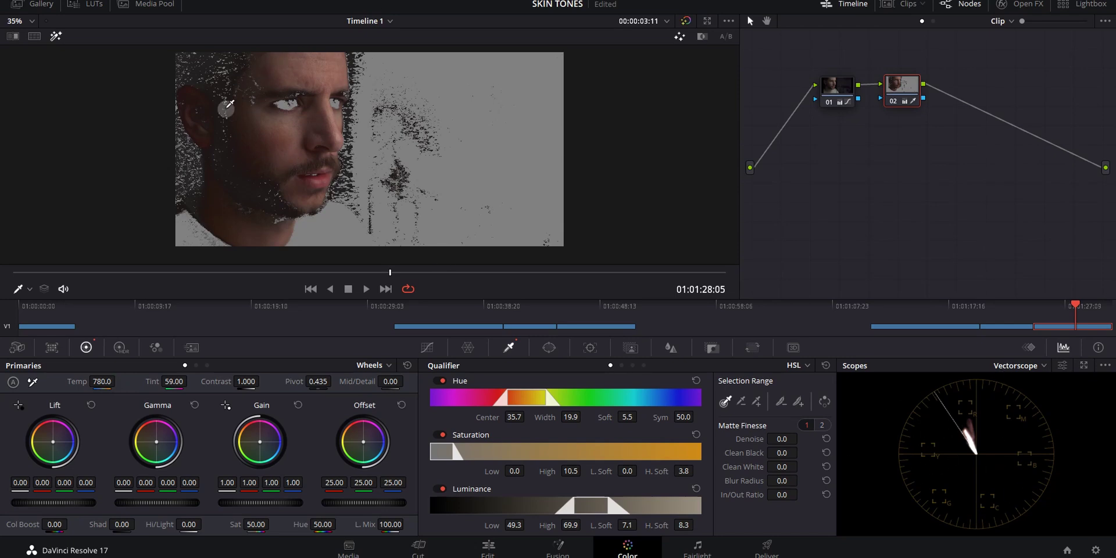
{"action": "left_click_drag", "start_coordinate": [100, 381], "coordinate": [87, 382]}
{"action": "mouse_move", "coordinate": [155, 386]}
{"action": "left_mouse_down"}
{"action": "mouse_move", "coordinate": [293, 383]}
{"action": "mouse_move", "coordinate": [113, 385]}
{"action": "left_mouse_up"}
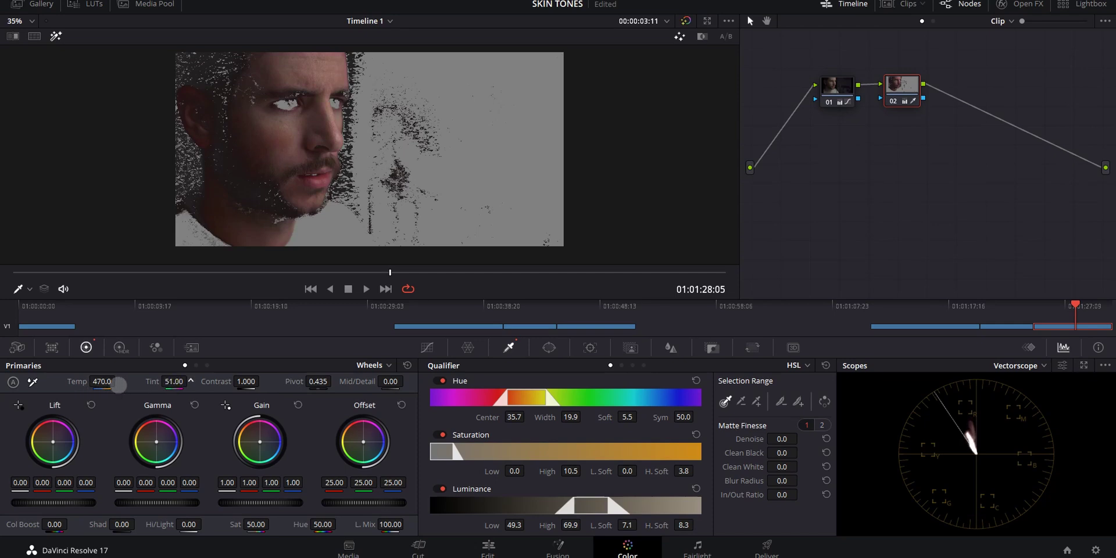
{"action": "mouse_move", "coordinate": [111, 381]}
{"action": "left_mouse_down"}
{"action": "mouse_move", "coordinate": [208, 375]}
{"action": "mouse_move", "coordinate": [306, 388]}
{"action": "mouse_move", "coordinate": [556, 277]}
{"action": "mouse_move", "coordinate": [541, 300]}
{"action": "mouse_move", "coordinate": [662, 291]}
{"action": "mouse_move", "coordinate": [99, 383]}
{"action": "left_mouse_up"}
{"action": "left_click_drag", "start_coordinate": [169, 384], "coordinate": [164, 383]}
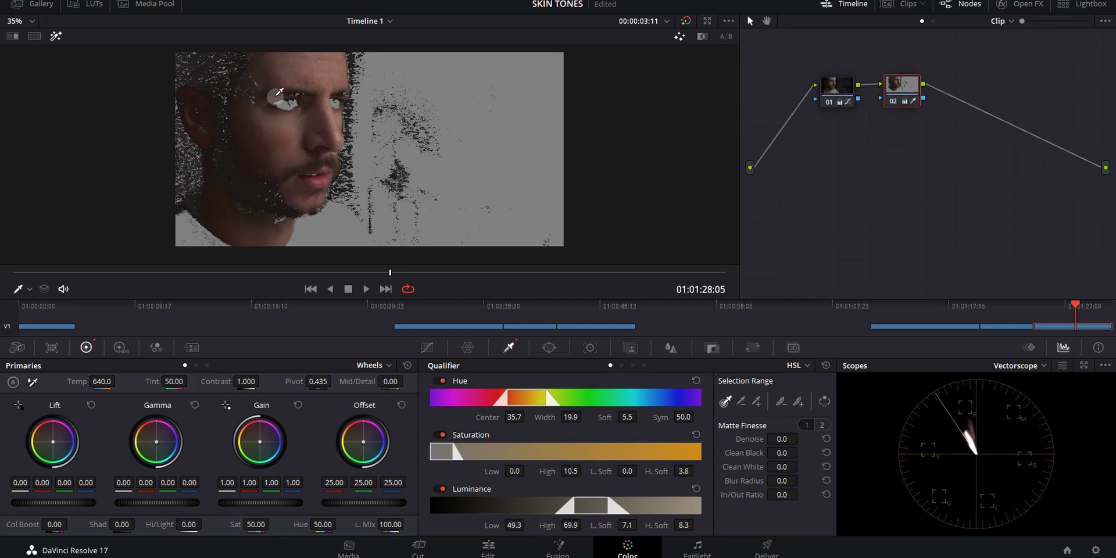
{"action": "left_click_drag", "start_coordinate": [976, 456], "coordinate": [948, 411]}
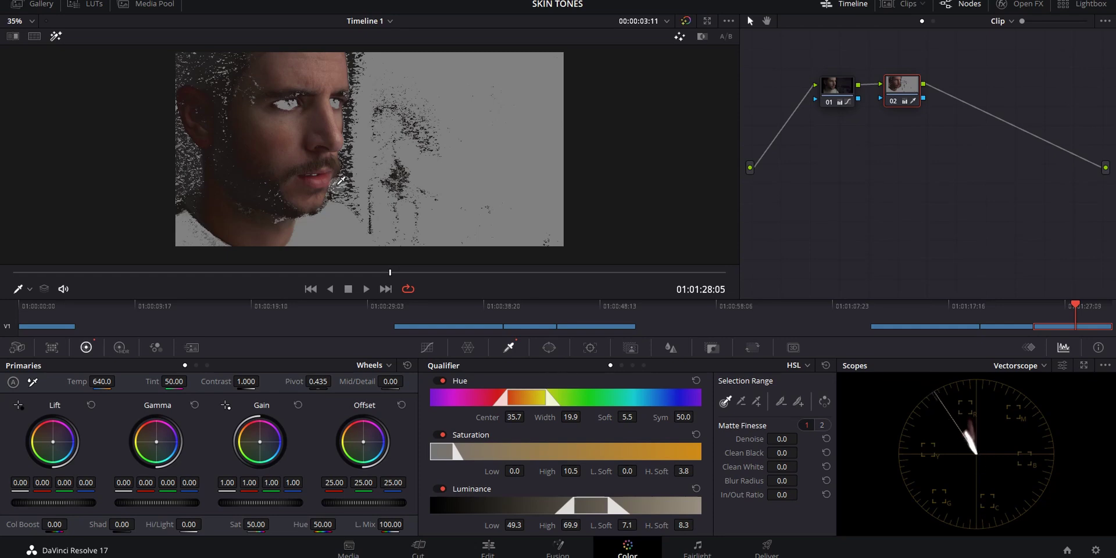
Turn off the highlight view and compare the face with node 02 disabled and enabled
{"action": "left_click", "coordinate": [104, 381]}
{"action": "left_click", "coordinate": [373, 319]}
{"action": "key", "text": "shift+h"}
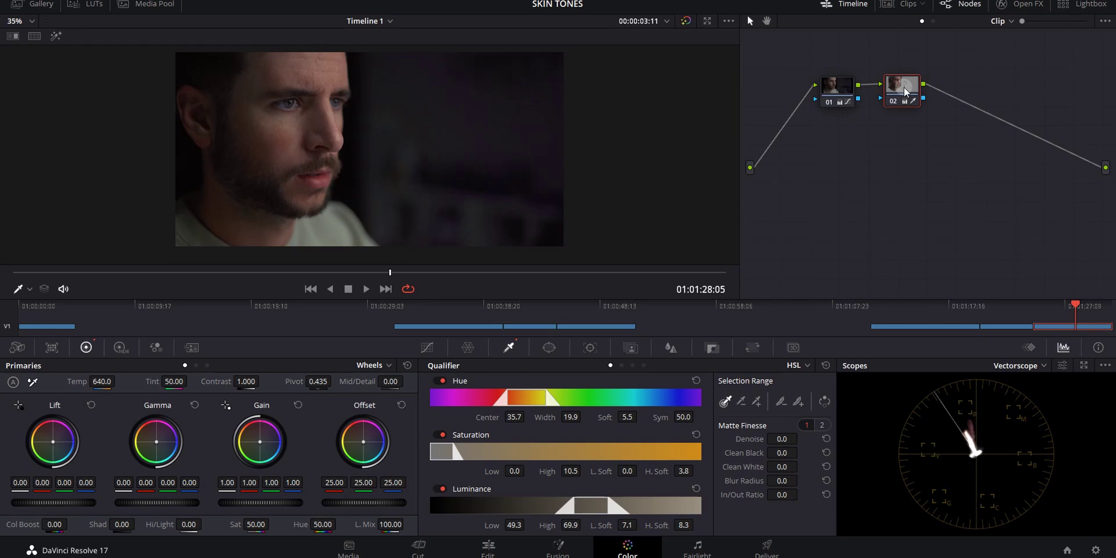
{"action": "key", "text": "ctrl+d"}
{"action": "key", "text": "ctrl+d"}
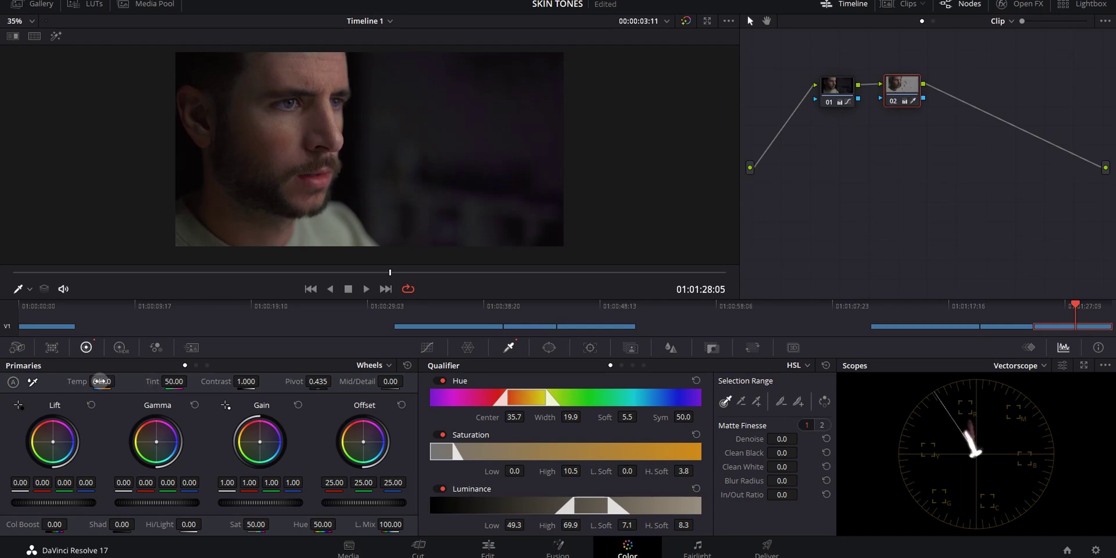
Set node 02's temp to 750 and tint to 58
{"action": "left_click_drag", "start_coordinate": [98, 382], "coordinate": [100, 381]}
{"action": "left_click_drag", "start_coordinate": [186, 381], "coordinate": [191, 381]}
Copy the skin tone grade of node 02 from the face clip and paste it onto the wide desk clip's node
{"action": "left_click_drag", "start_coordinate": [987, 311], "coordinate": [936, 309]}
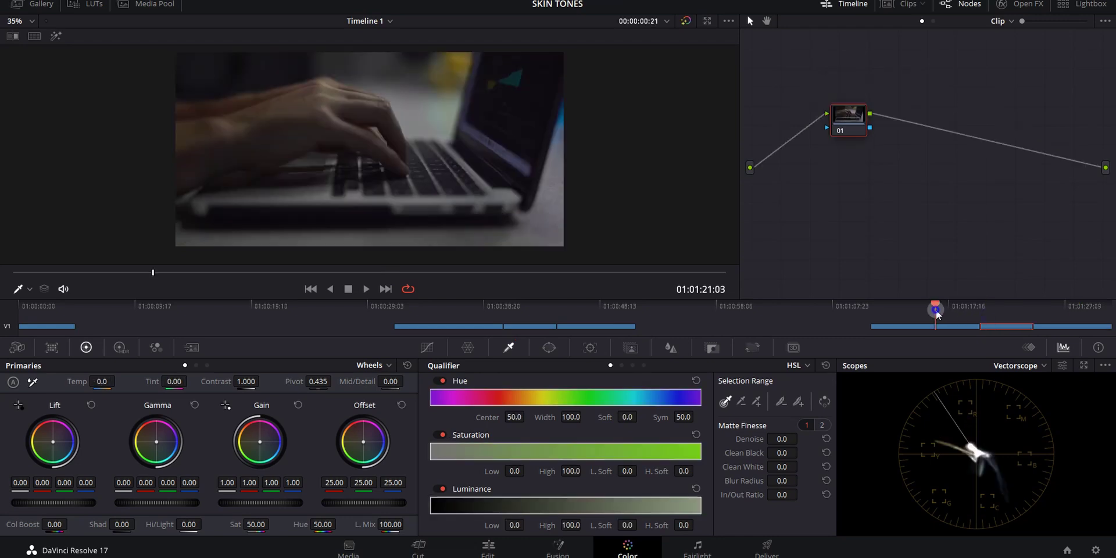
{"action": "left_click", "coordinate": [1069, 308]}
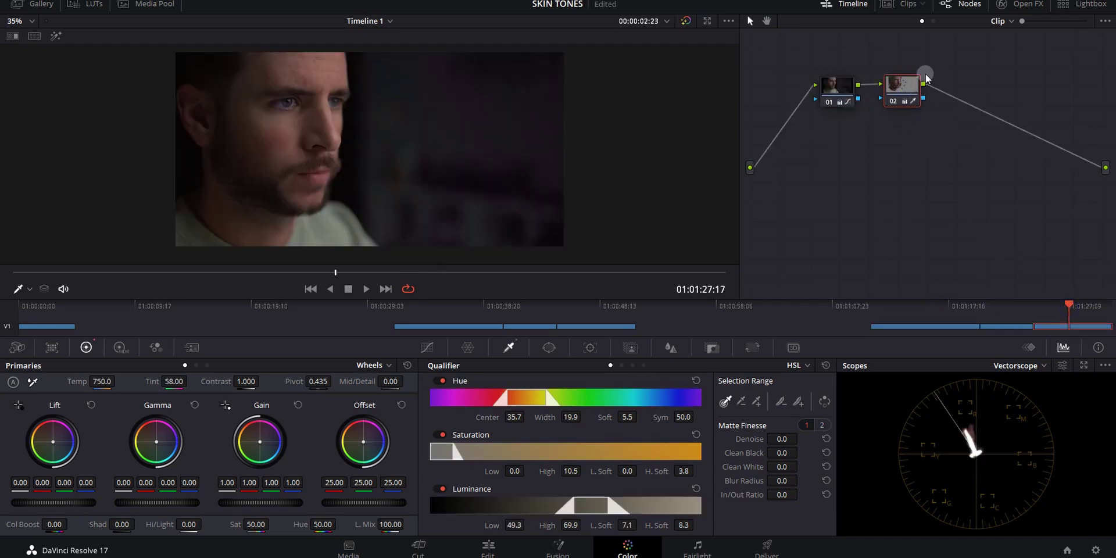
{"action": "left_click", "coordinate": [938, 311]}
{"action": "key", "text": "ctrl+v"}
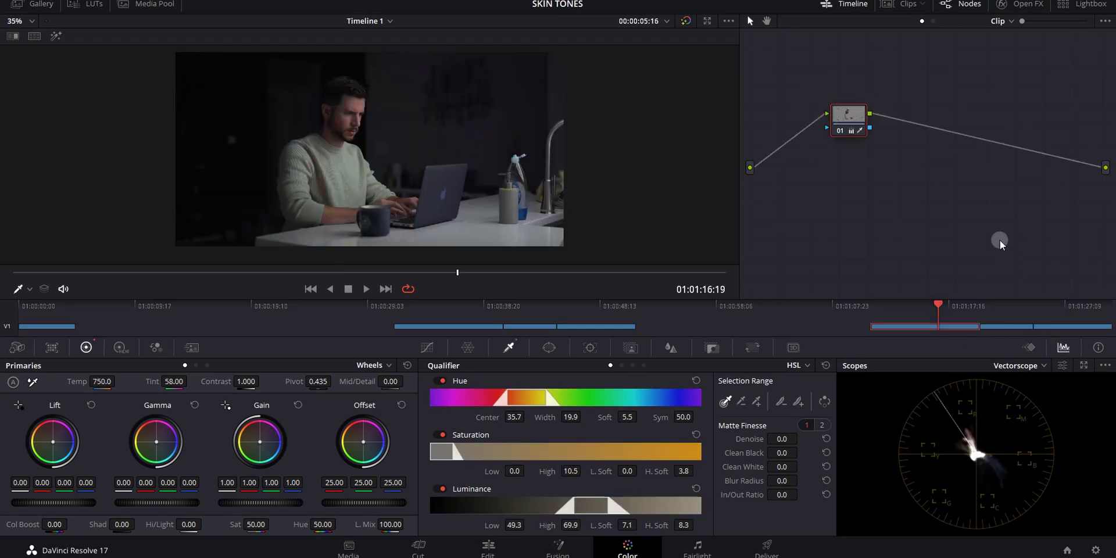
Paste the copied skin tone grade onto the node of the hands-on-laptop clip and return to the wide desk clip
{"action": "left_click", "coordinate": [1005, 308]}
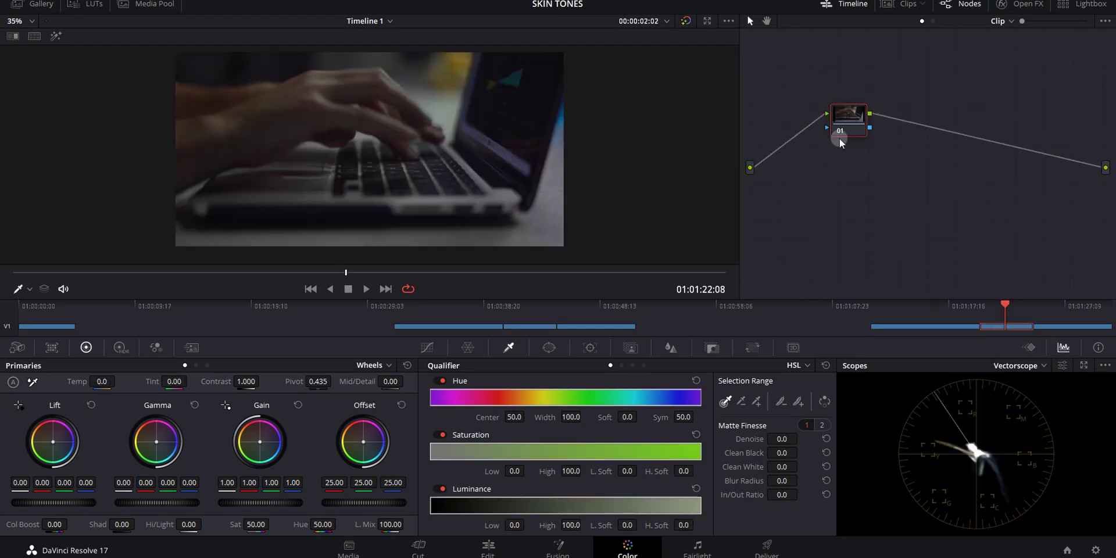
{"action": "key", "text": "ctrl+v"}
{"action": "left_click_drag", "start_coordinate": [895, 307], "coordinate": [932, 307]}
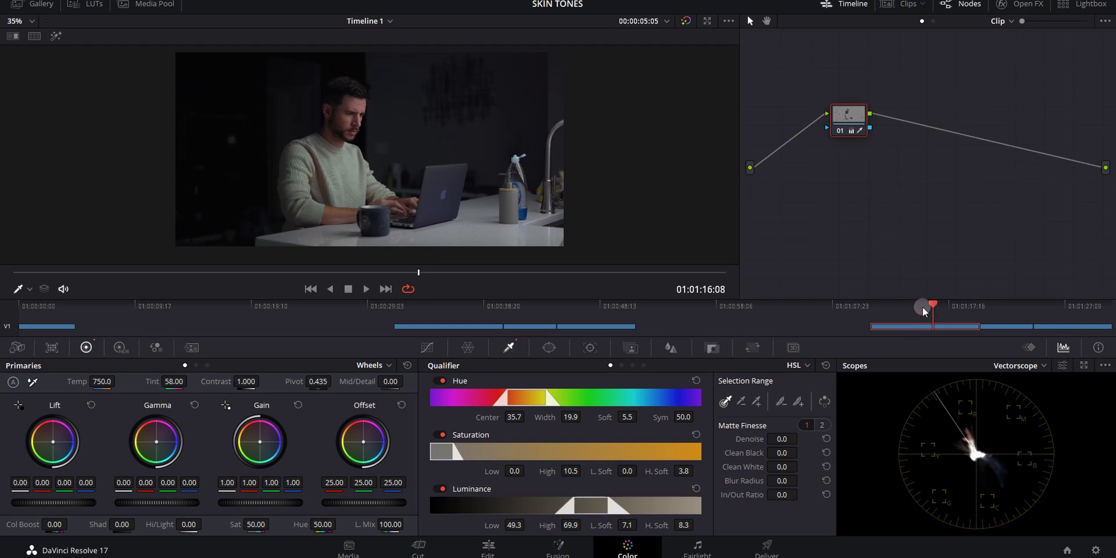